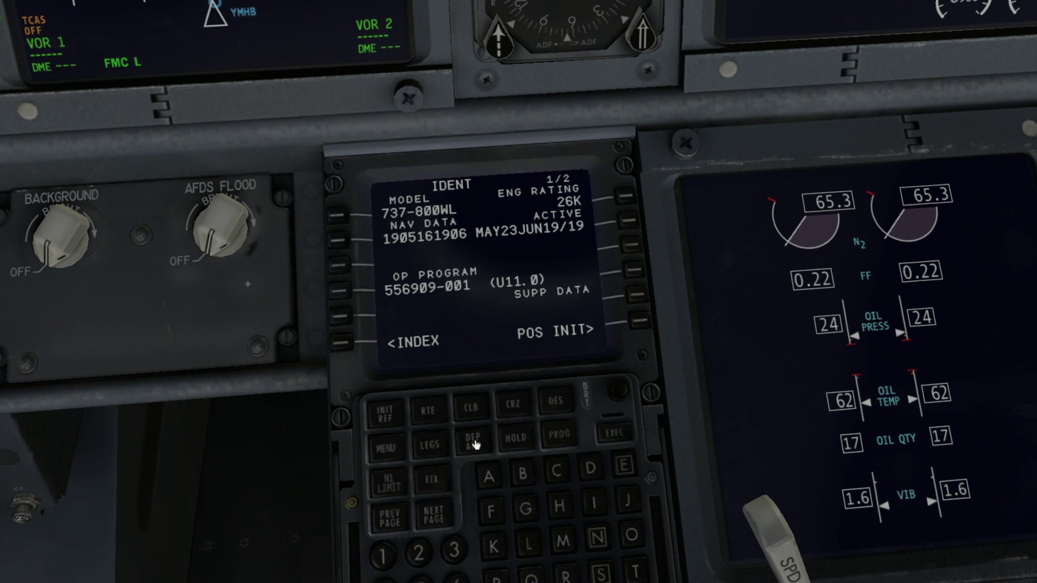
- Enter YMHB as the route origin on the RTE page
click(476, 445)
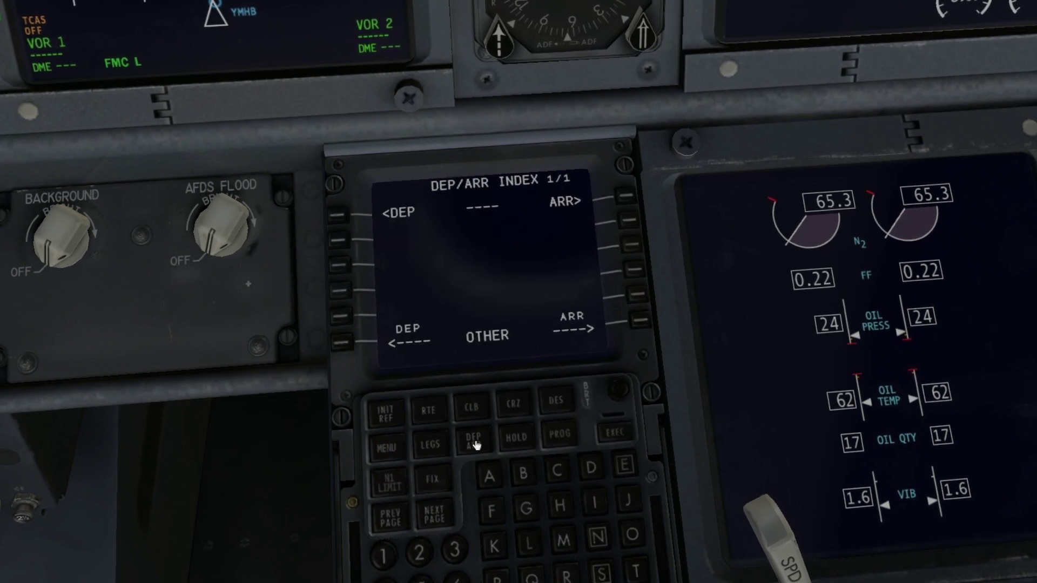
click(432, 412)
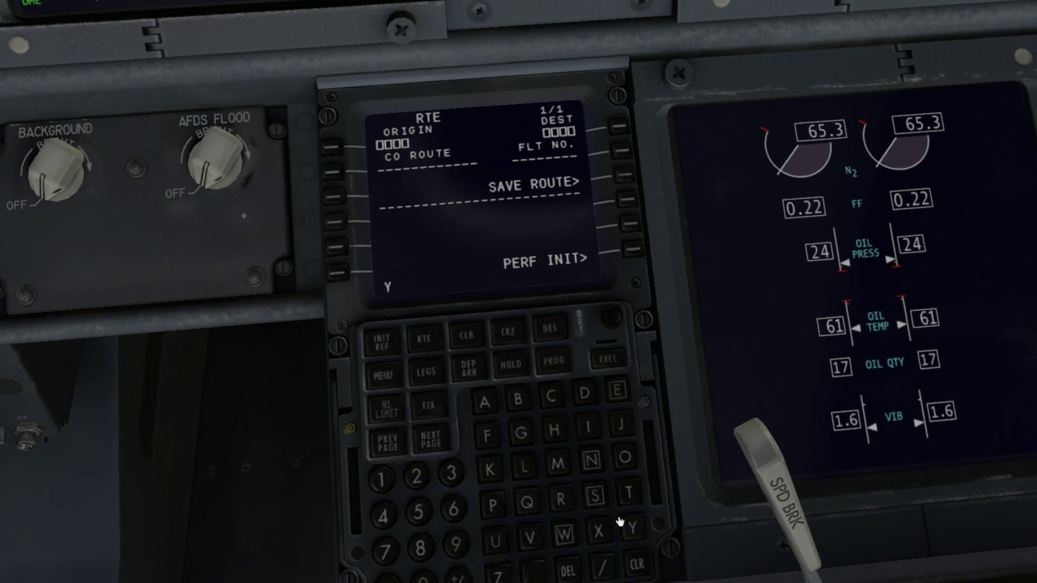
click(558, 460)
click(556, 430)
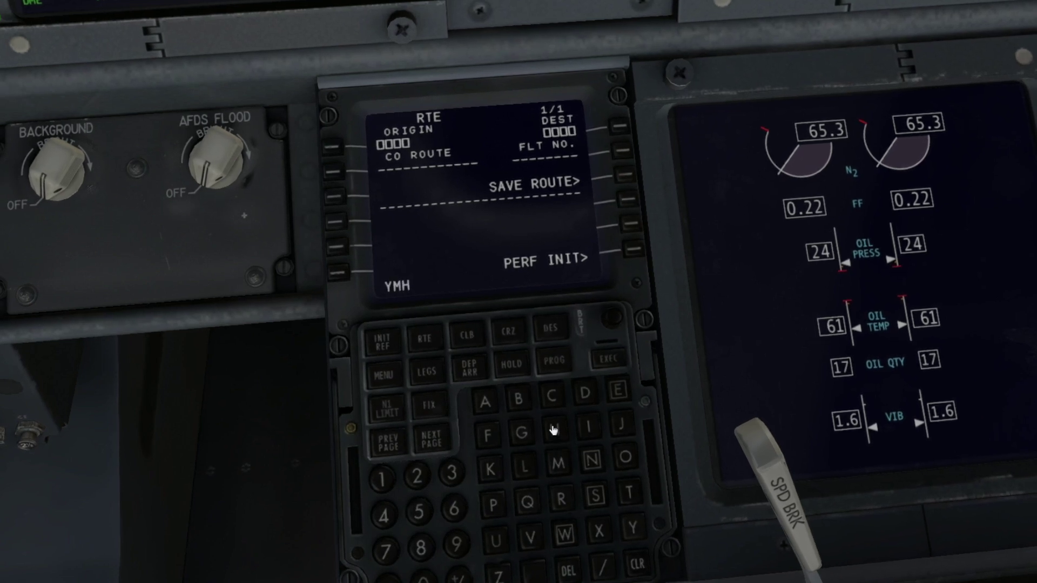
click(520, 396)
click(333, 145)
- Set YMML as destination and flight number 6, then show the DEP/ARR index
click(627, 530)
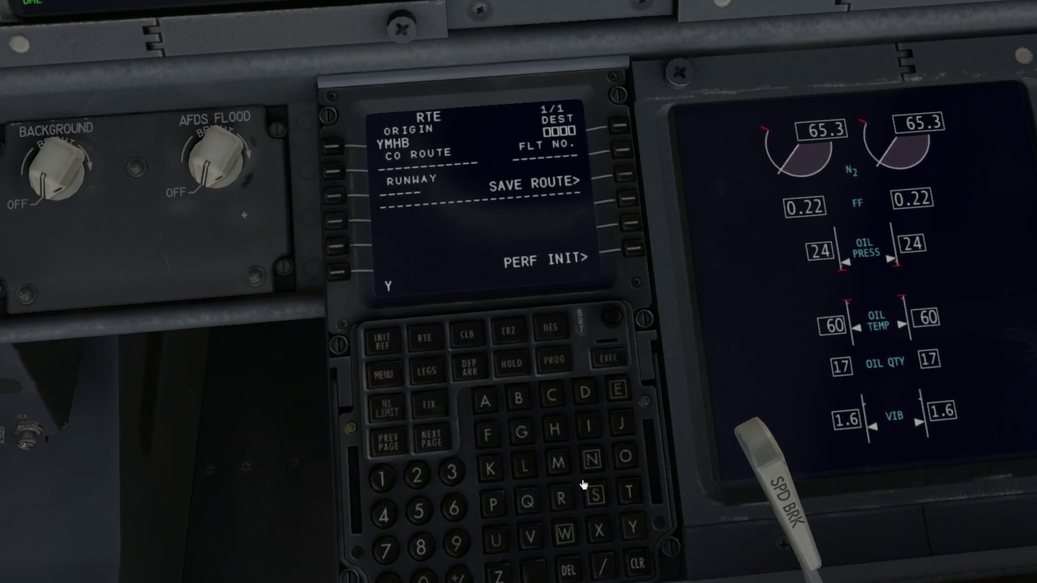
double_click(558, 460)
click(527, 464)
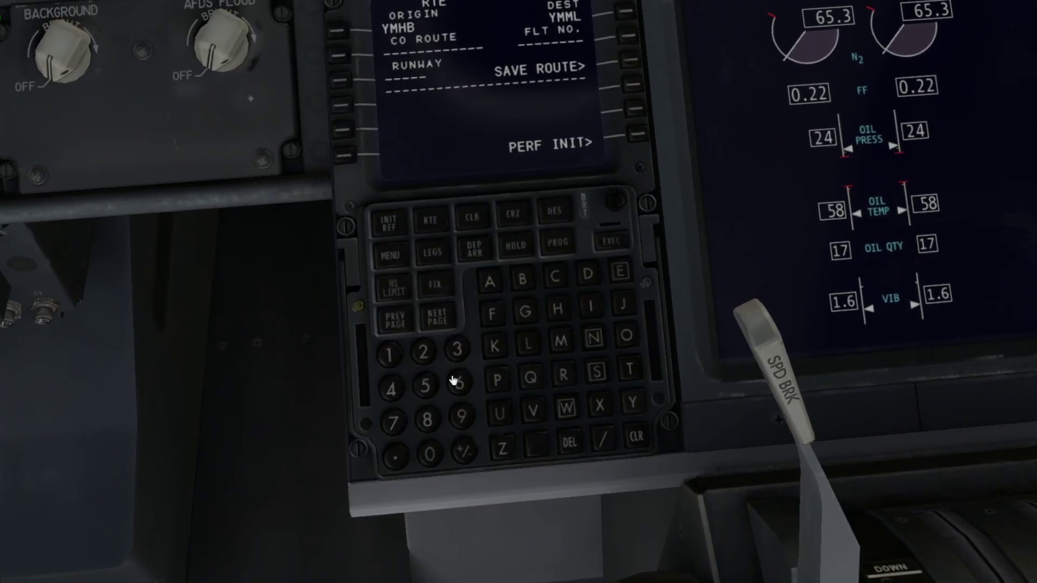
click(457, 382)
click(631, 157)
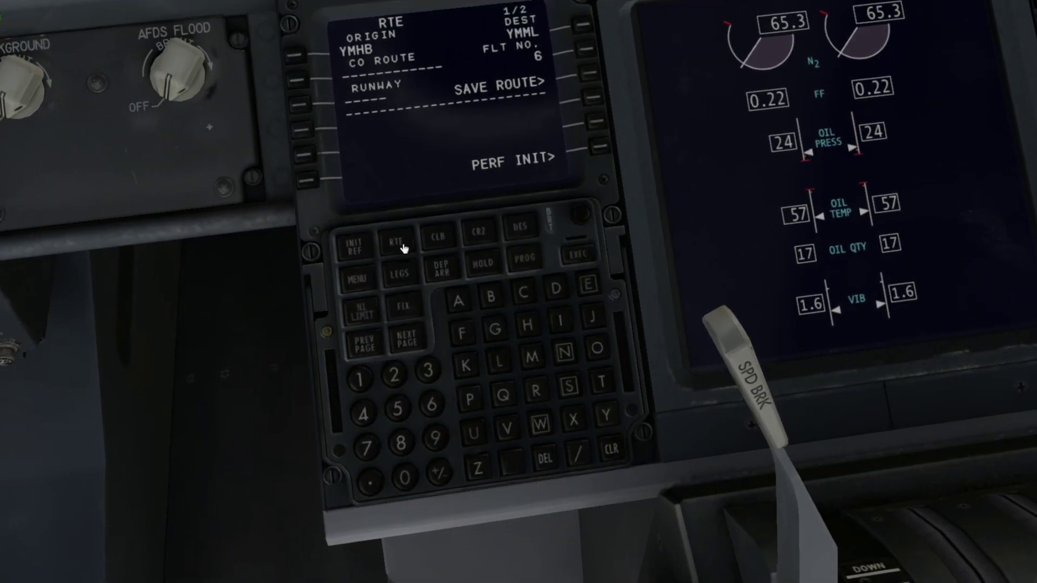
click(440, 267)
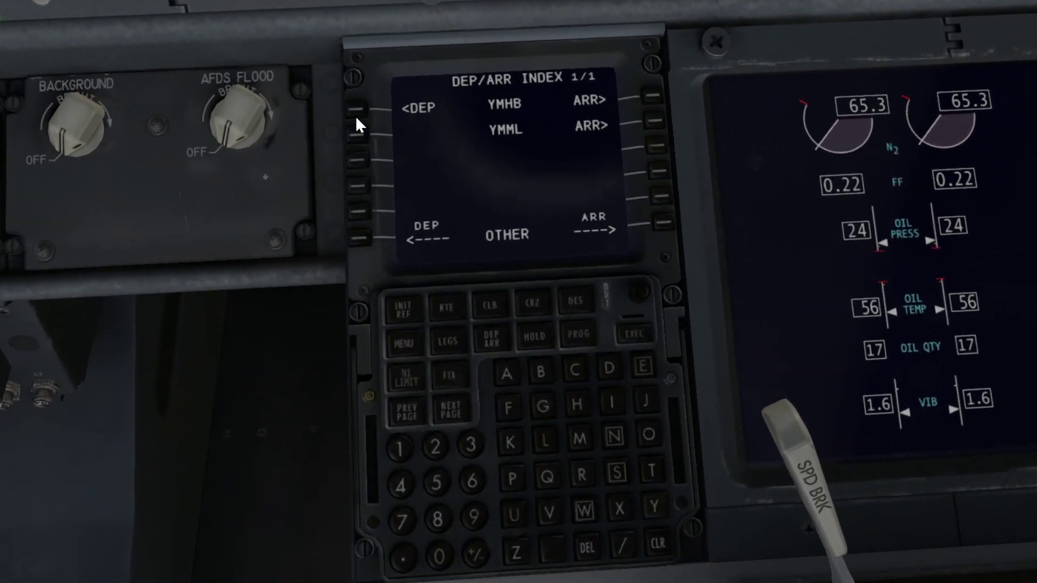
- Select the KANLI2 departure from runway 12 for YMHB and activate the route
click(353, 113)
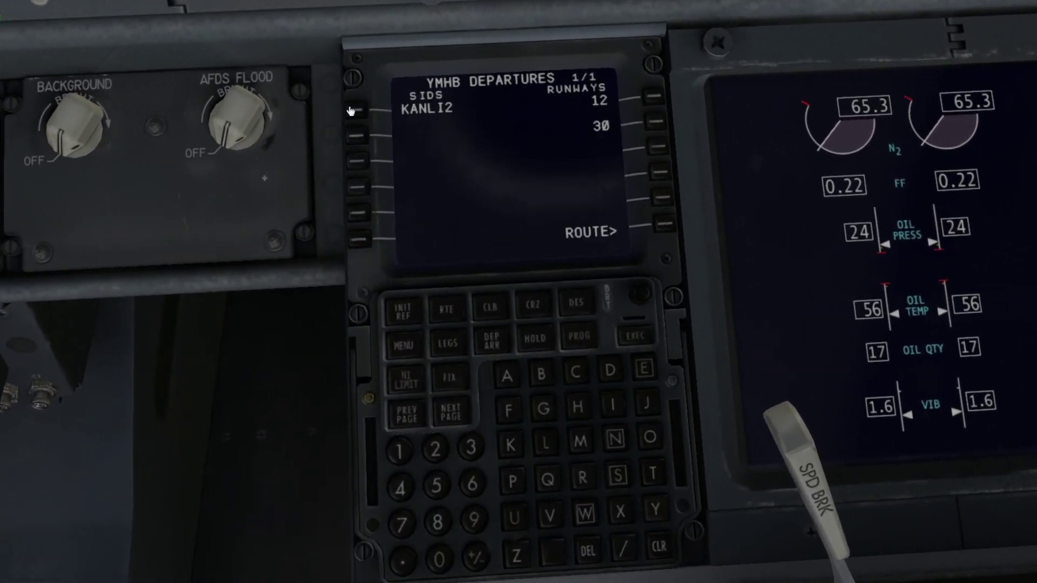
click(352, 111)
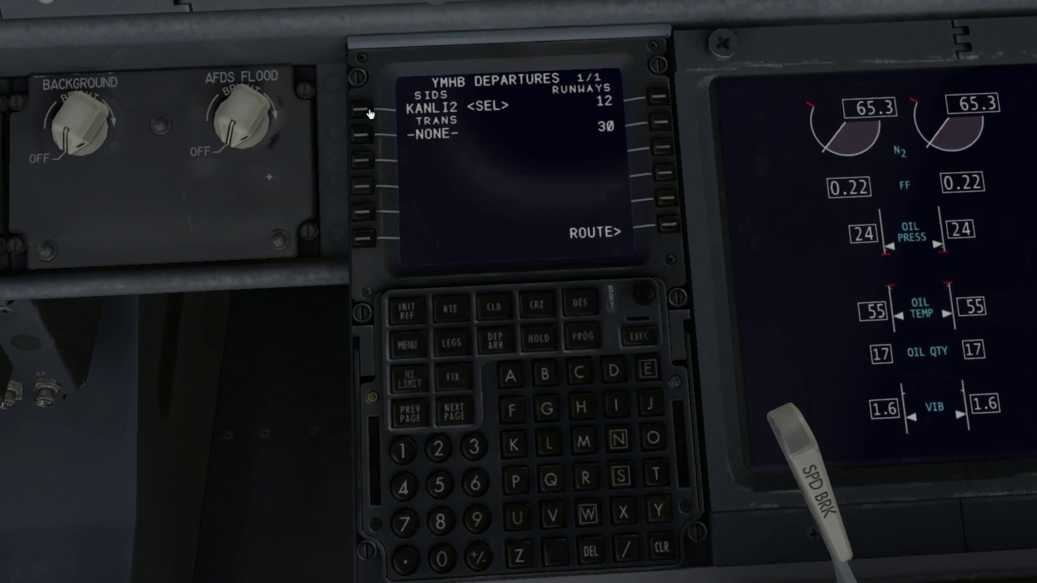
click(663, 97)
click(665, 225)
click(665, 225)
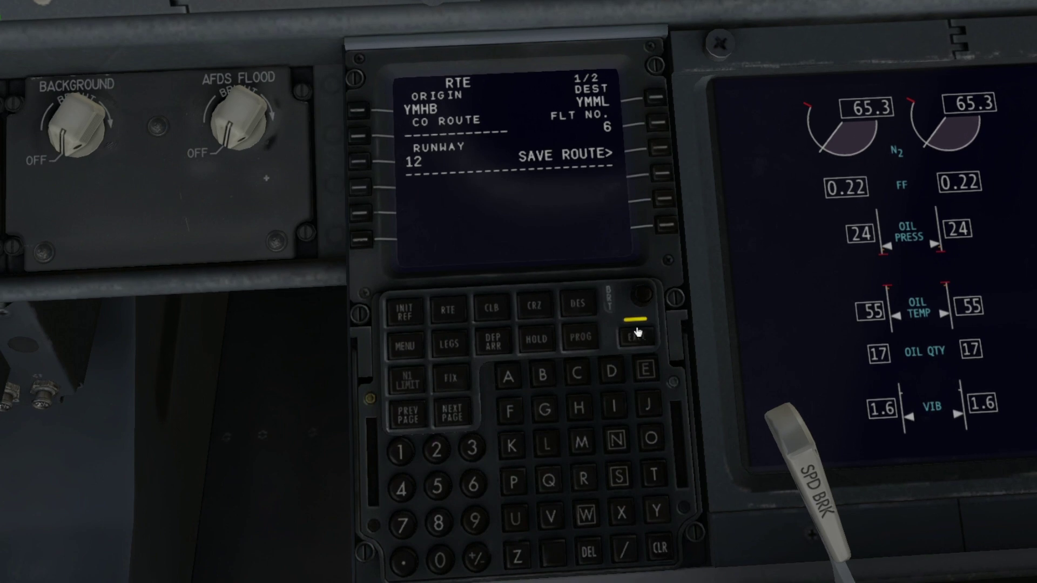
- Add the BADG9A arrival with ILS16-Z approach for YMML and execute
click(498, 346)
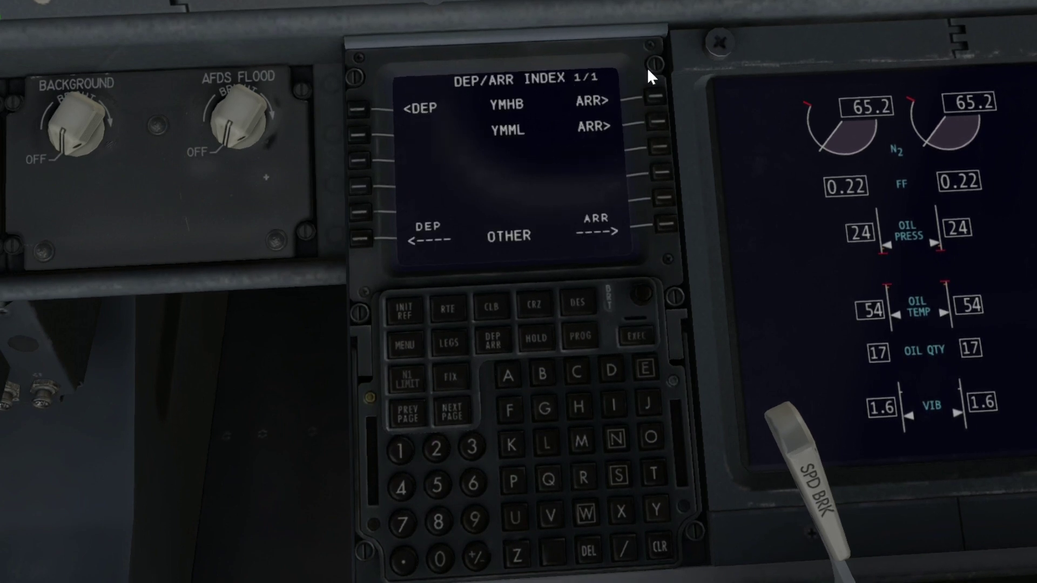
click(658, 124)
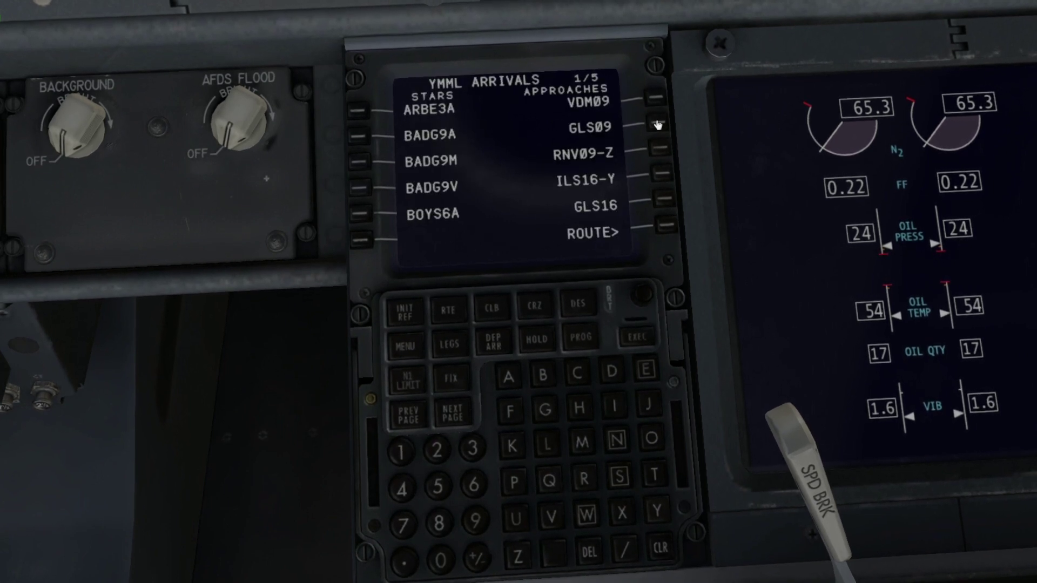
click(358, 135)
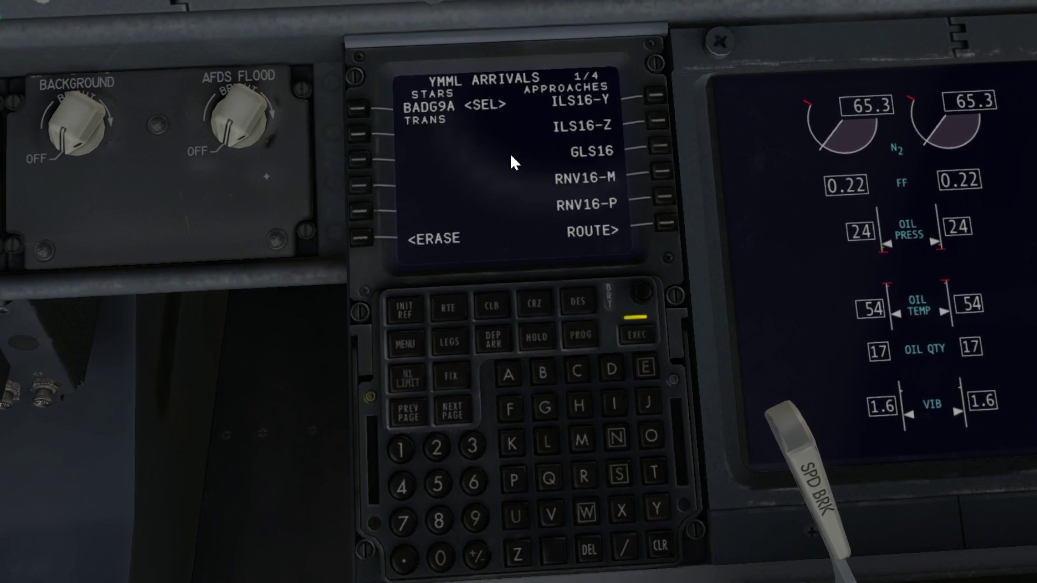
click(657, 126)
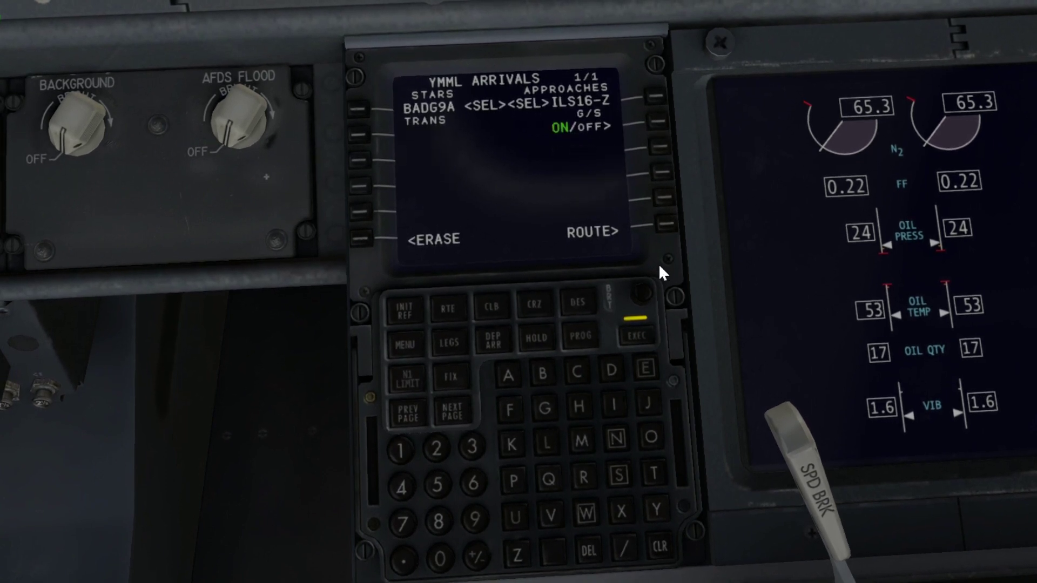
click(640, 332)
click(670, 228)
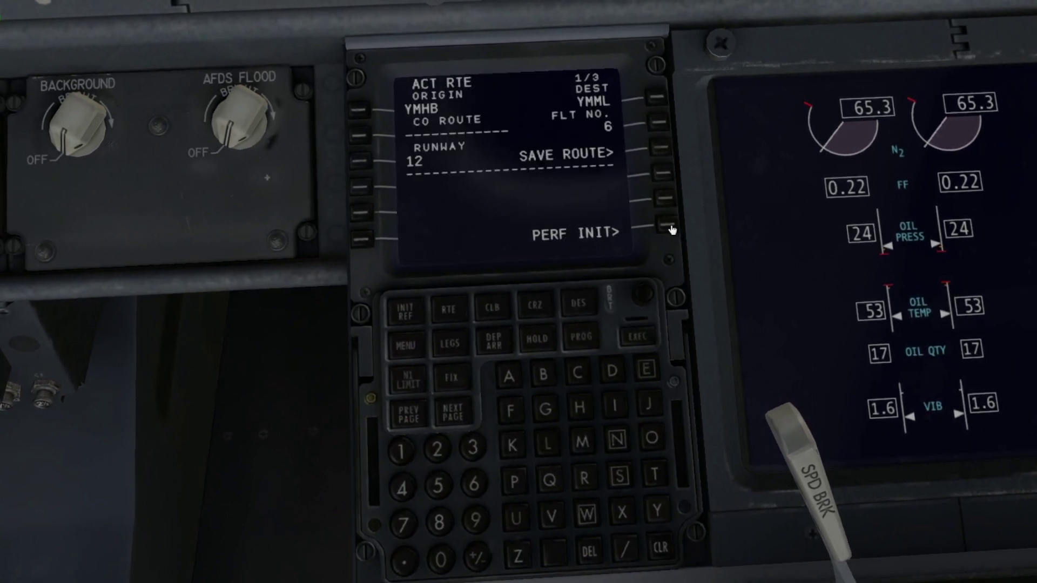
- Close the legs discontinuity by inserting BADGR and execute the modified route
click(440, 332)
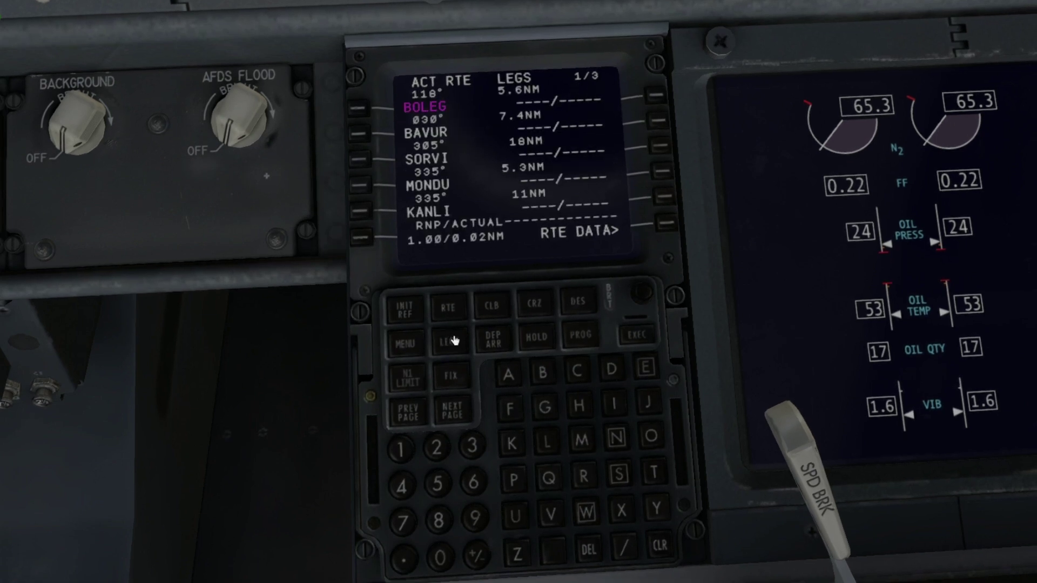
click(457, 406)
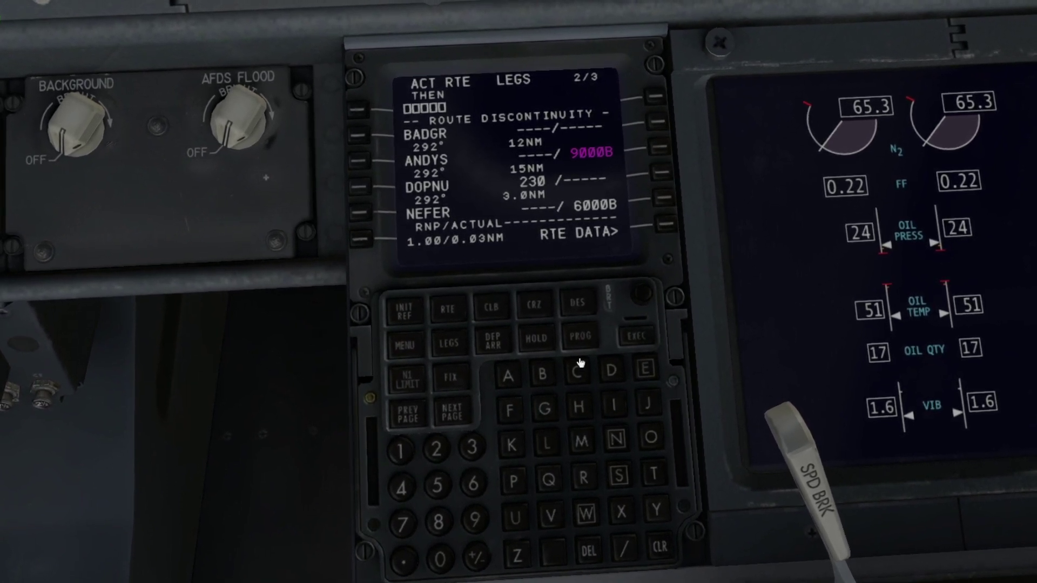
click(417, 418)
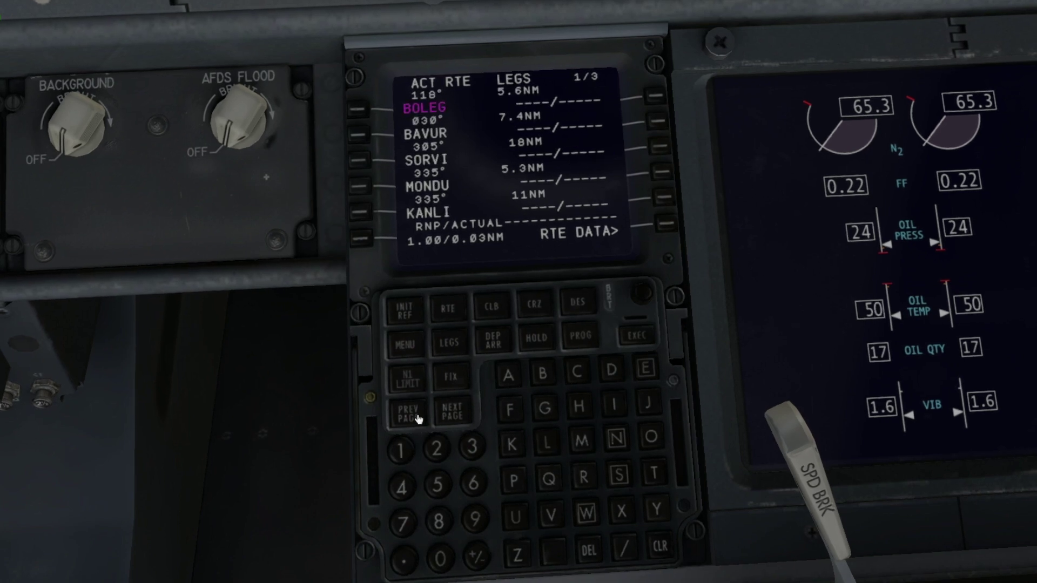
click(449, 416)
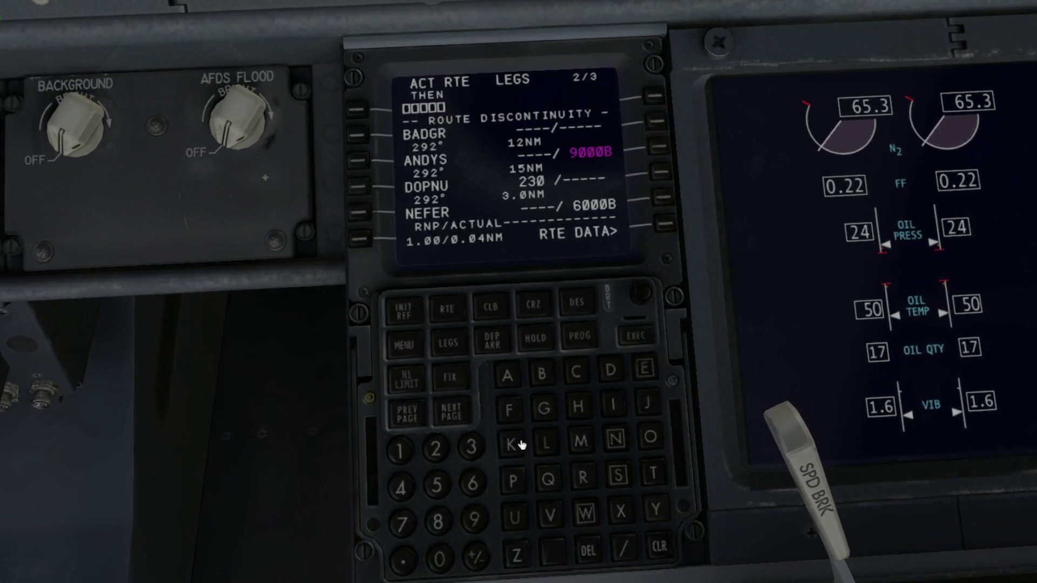
click(359, 135)
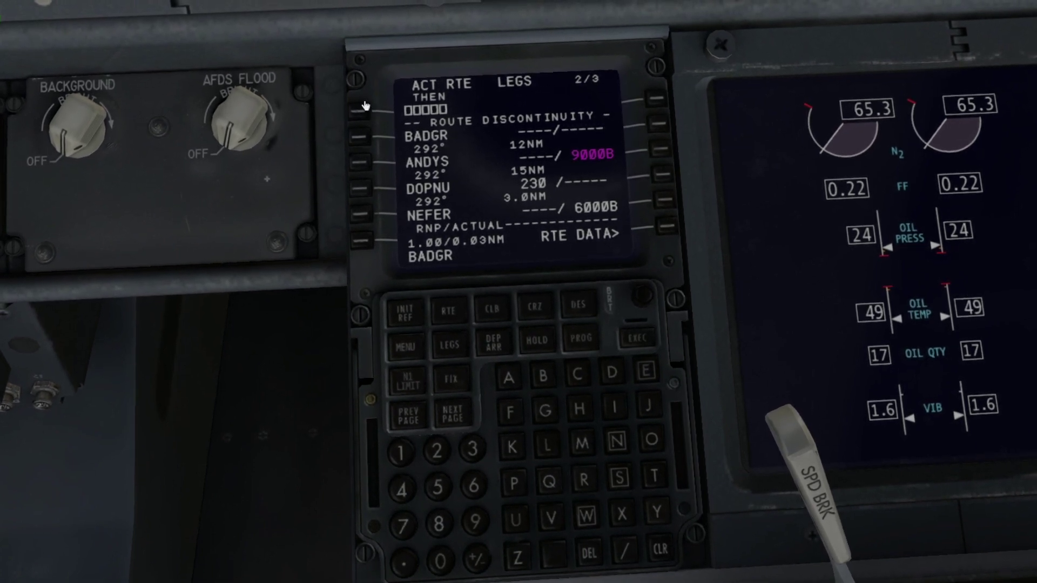
click(361, 109)
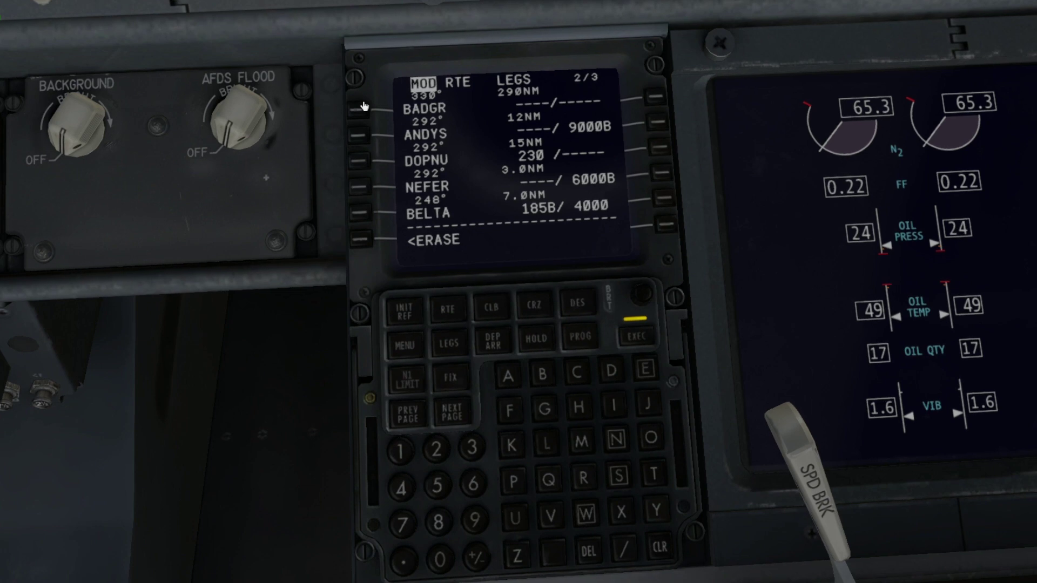
click(639, 333)
- Review the remaining route legs and return to the route overview page
click(461, 412)
click(460, 412)
click(409, 413)
click(408, 413)
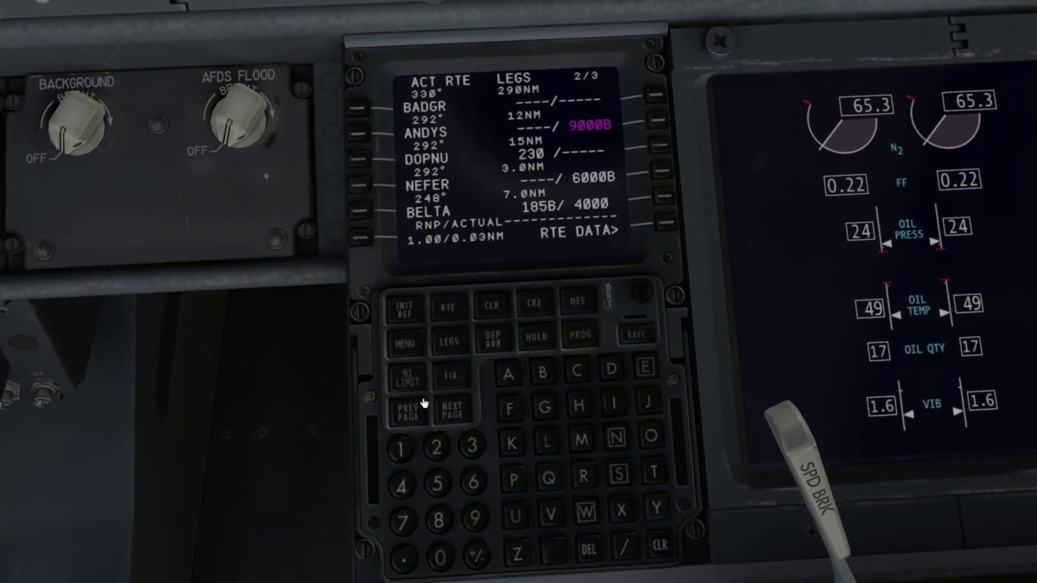
click(447, 309)
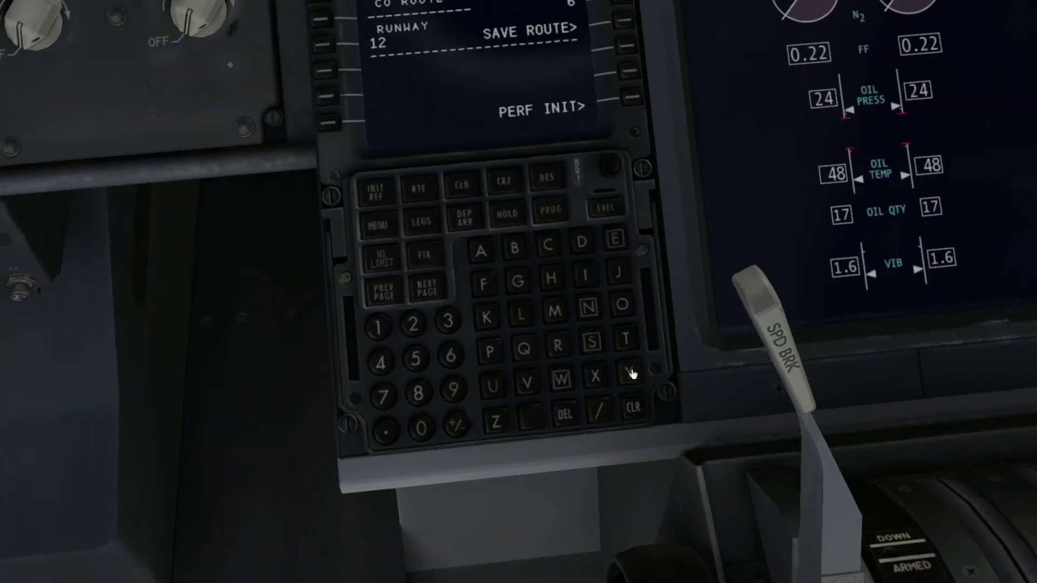
- Change the route destination to YSSY and execute
click(632, 373)
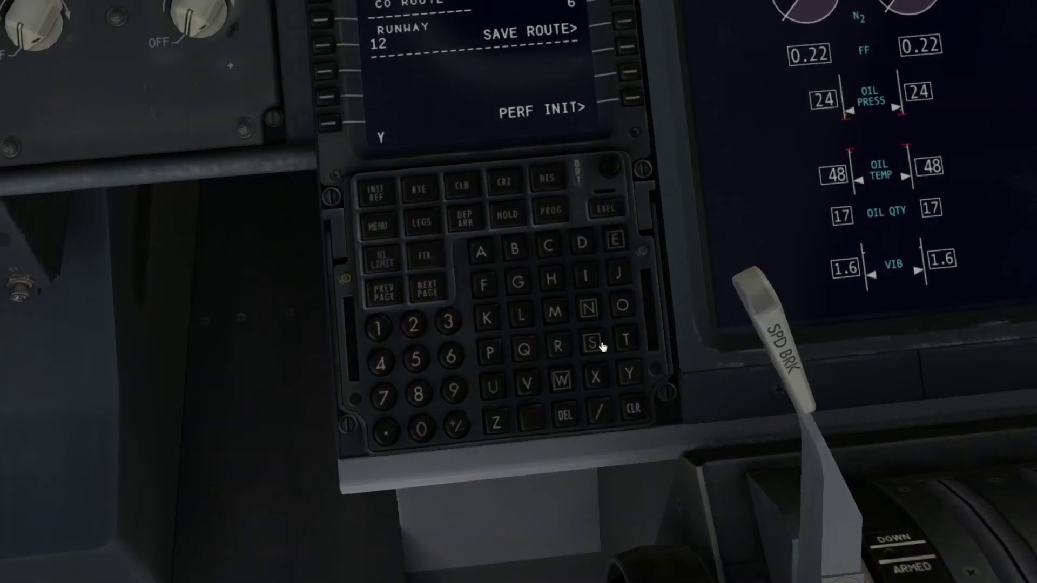
click(596, 346)
click(631, 379)
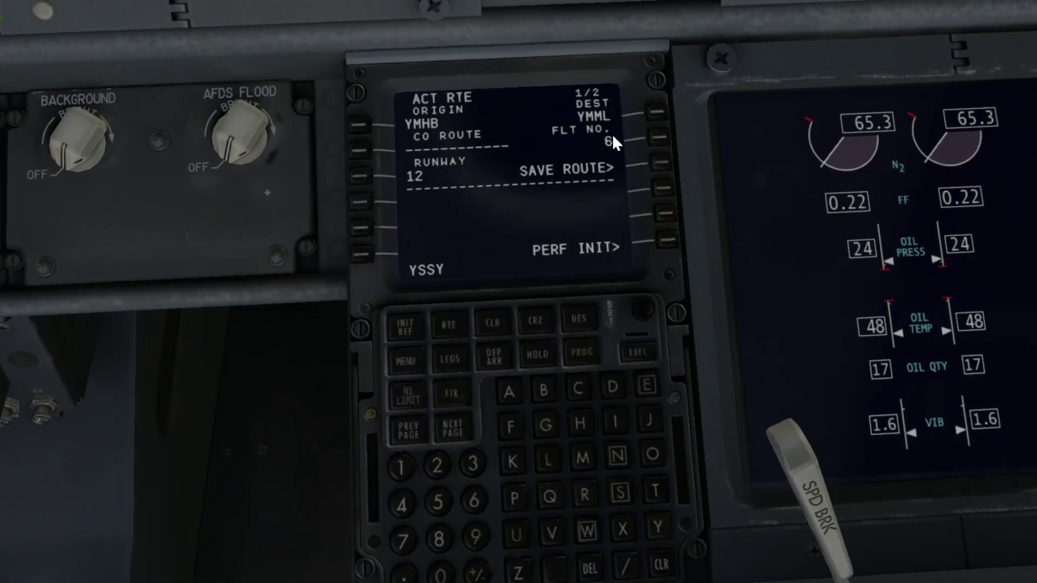
click(655, 112)
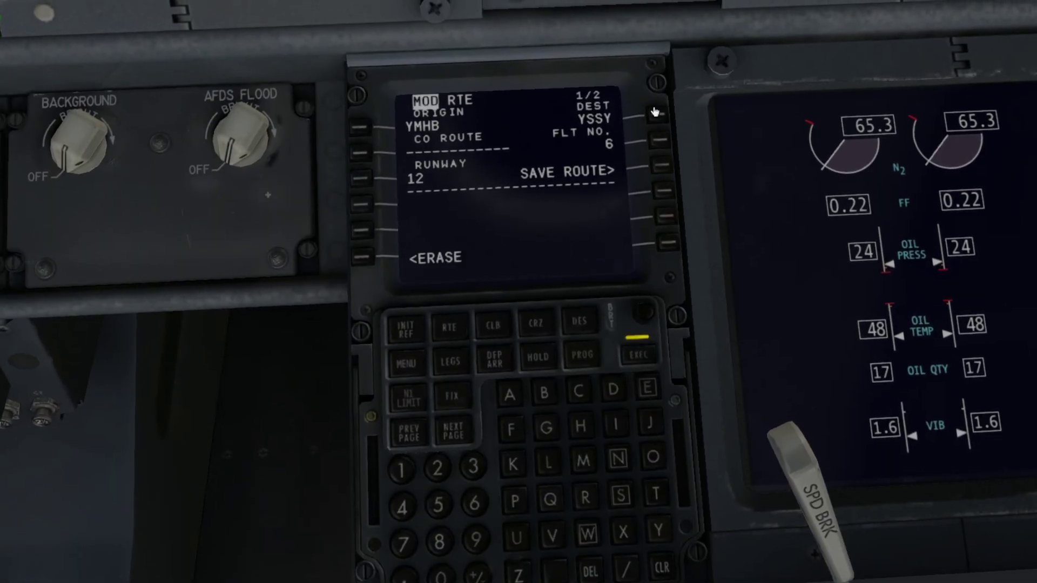
click(634, 351)
- Select the KANLI2 departure from runway 30, then activate and execute the route
click(493, 357)
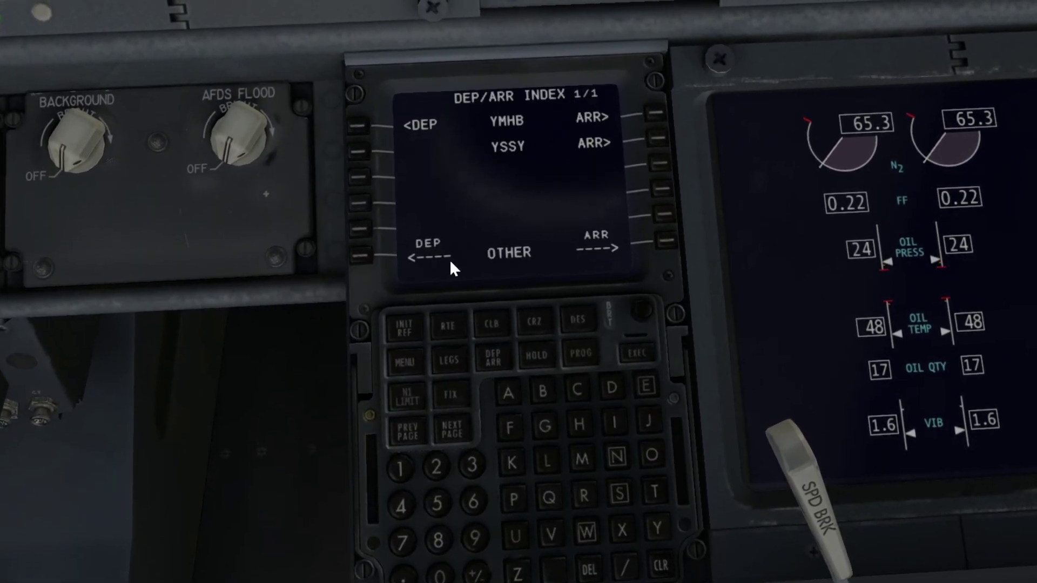
click(361, 124)
click(361, 124)
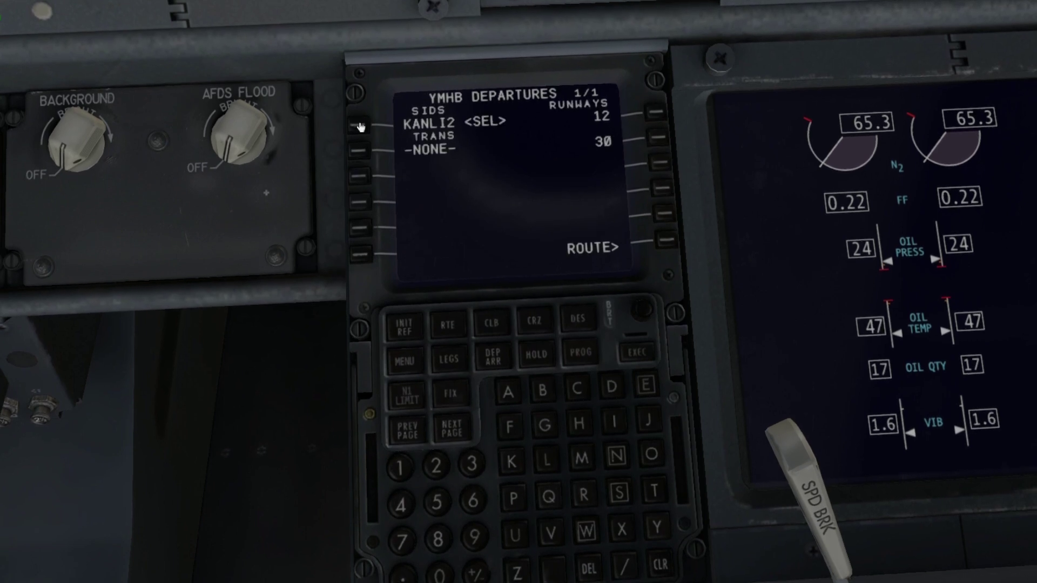
click(657, 138)
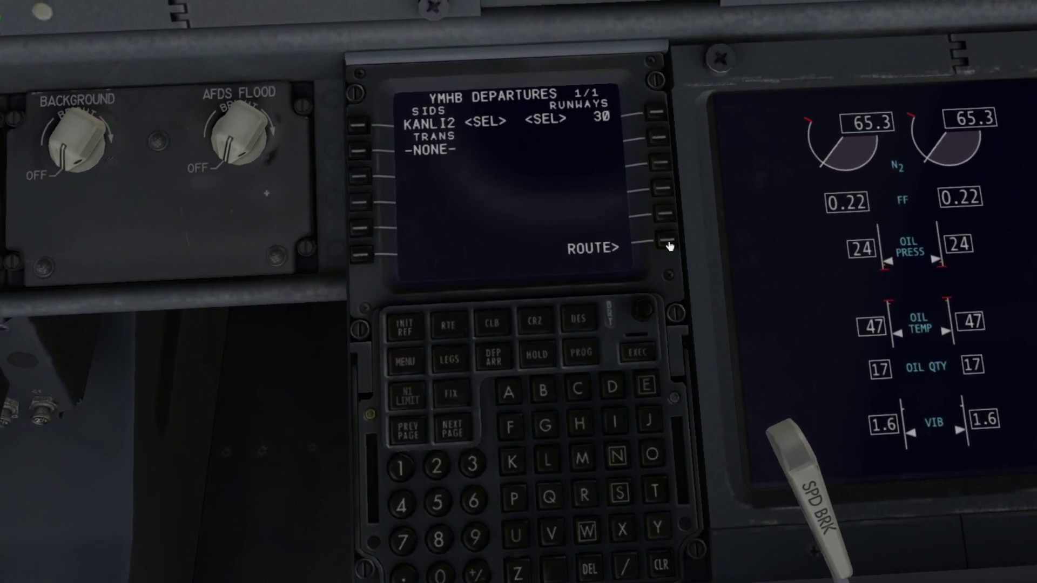
click(668, 243)
click(664, 239)
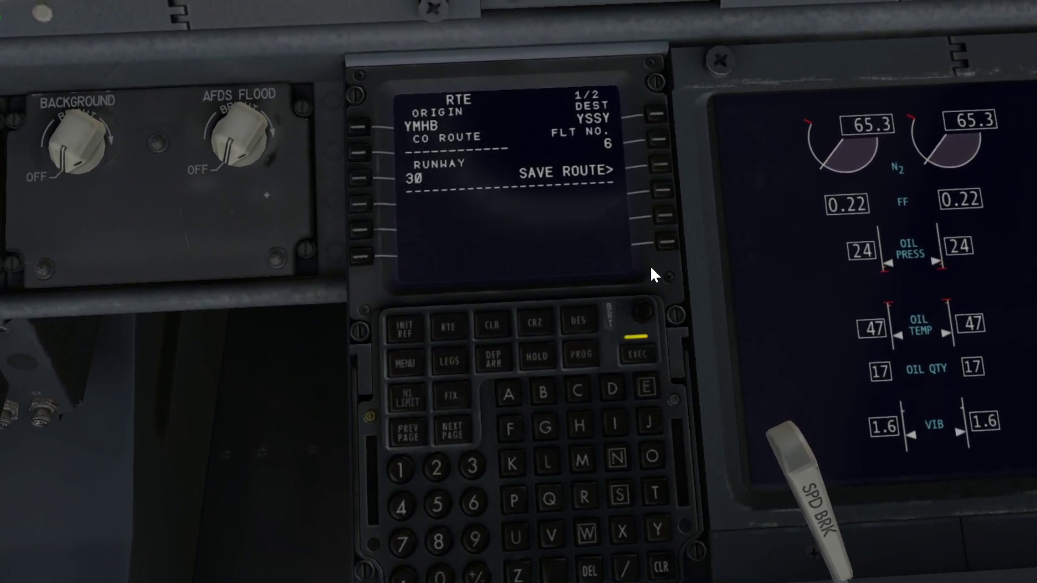
click(643, 347)
- Add the YSSY MARLN4 arrival with ILS07 approach and execute
click(493, 357)
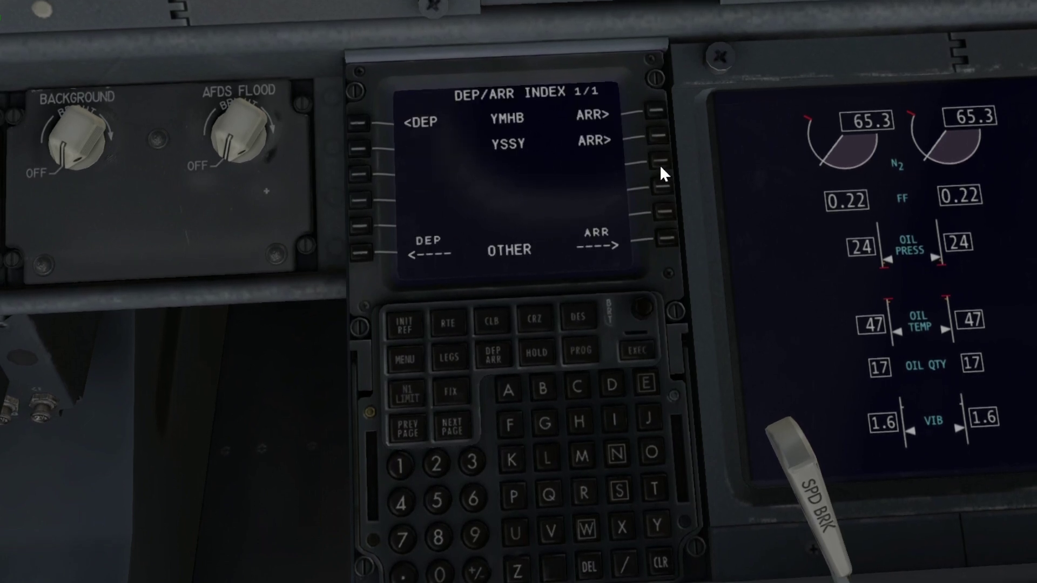
click(657, 136)
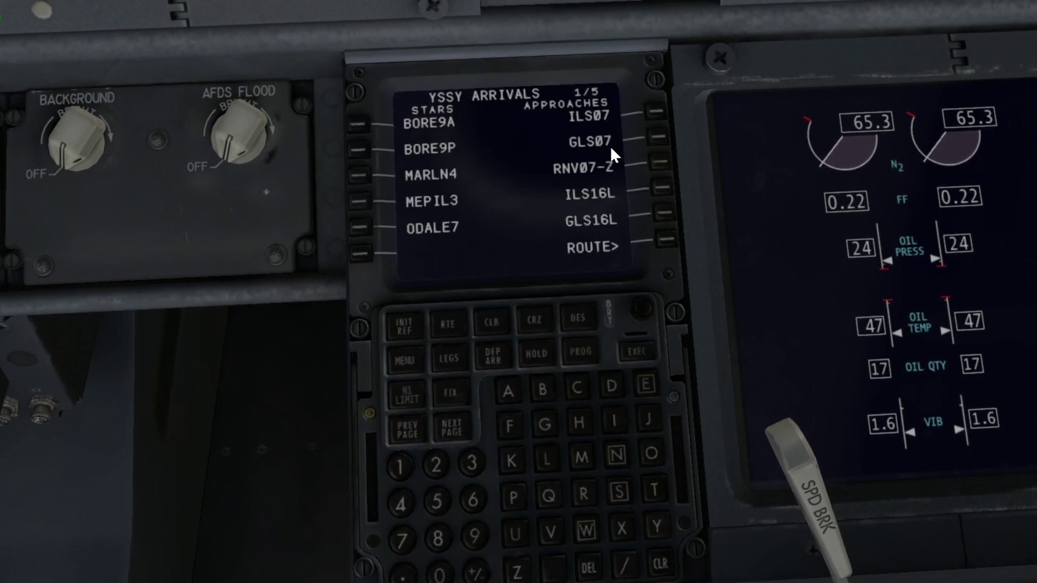
click(654, 112)
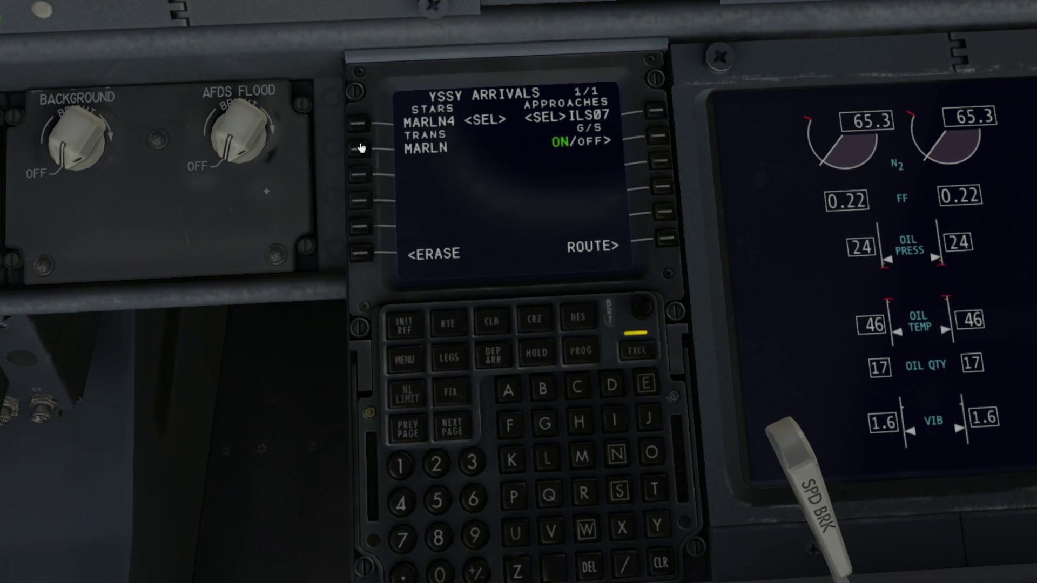
click(664, 237)
click(639, 351)
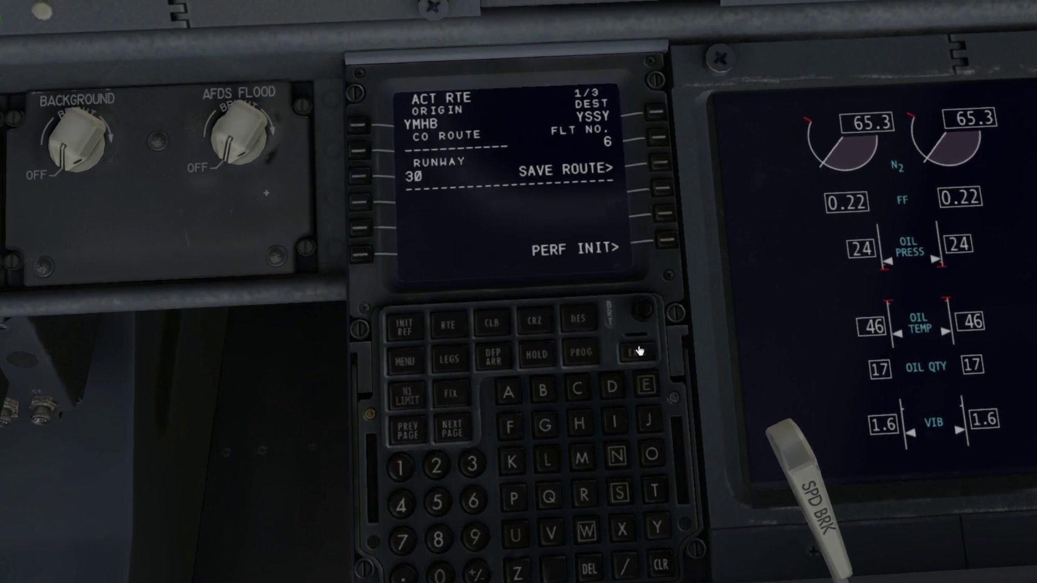
click(457, 359)
- Review the legs pages, copying KANLI to the scratchpad and clearing it again
click(452, 430)
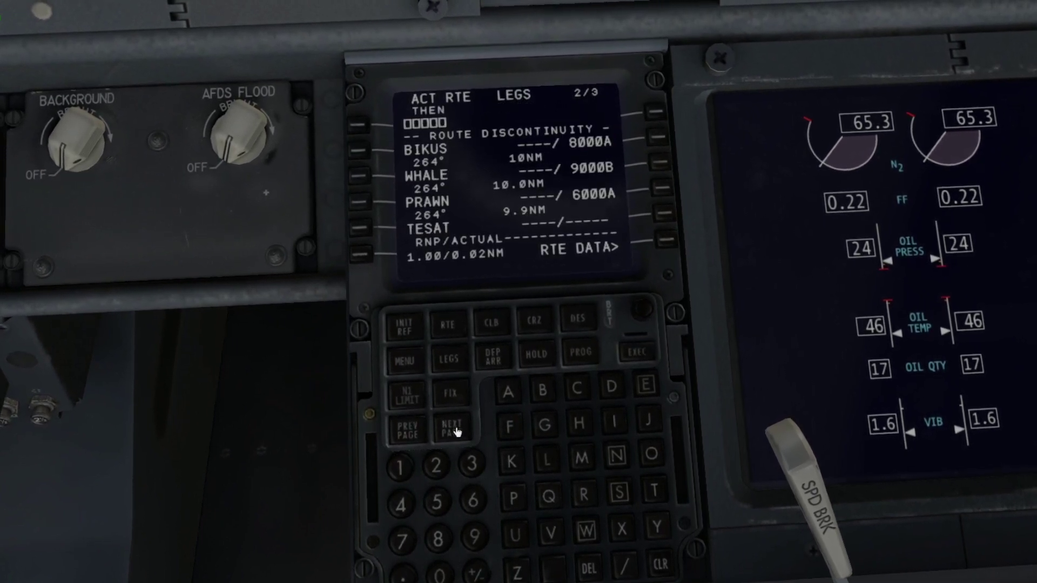
click(407, 430)
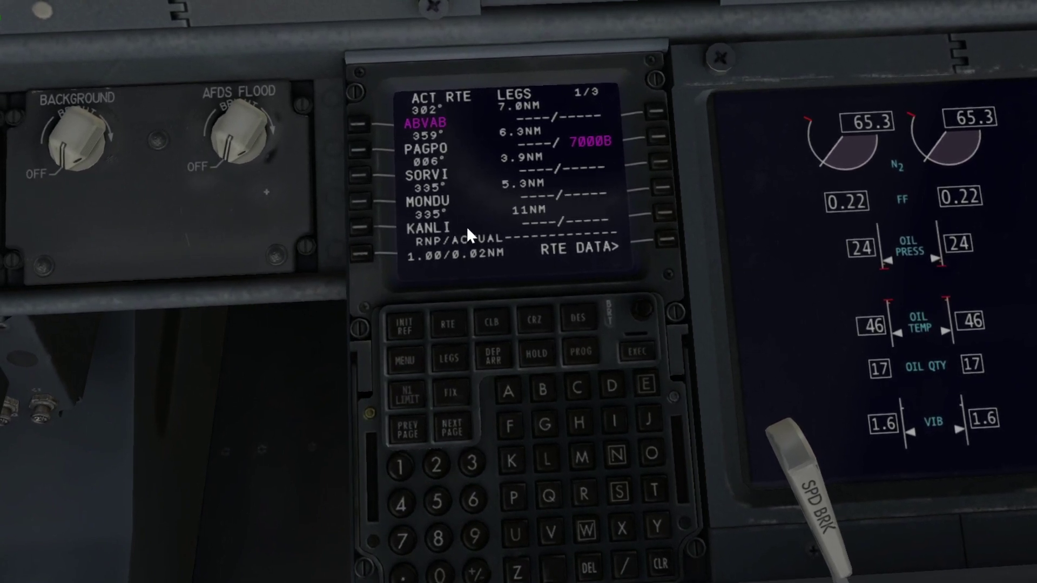
click(458, 434)
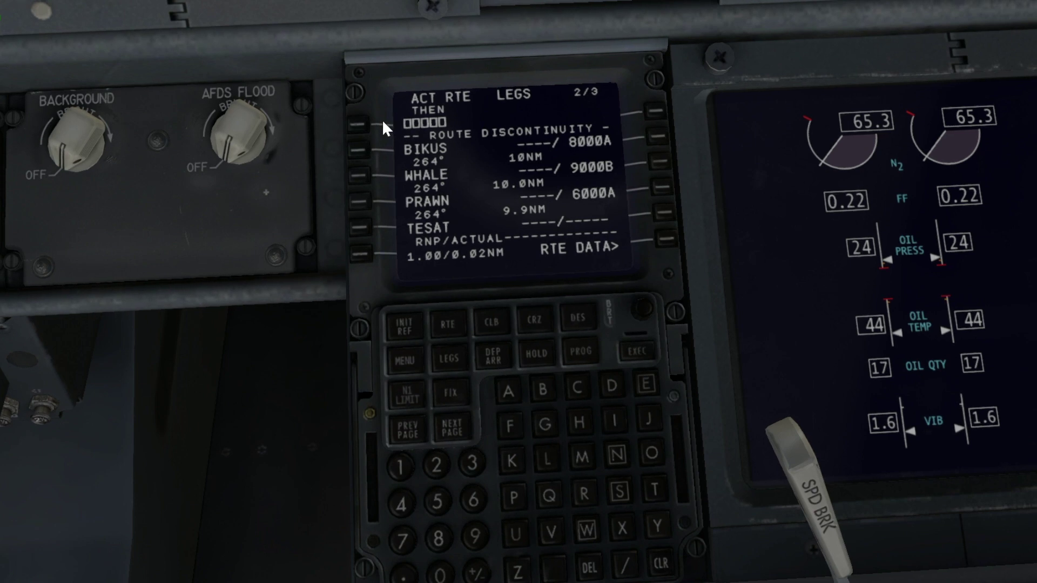
click(406, 430)
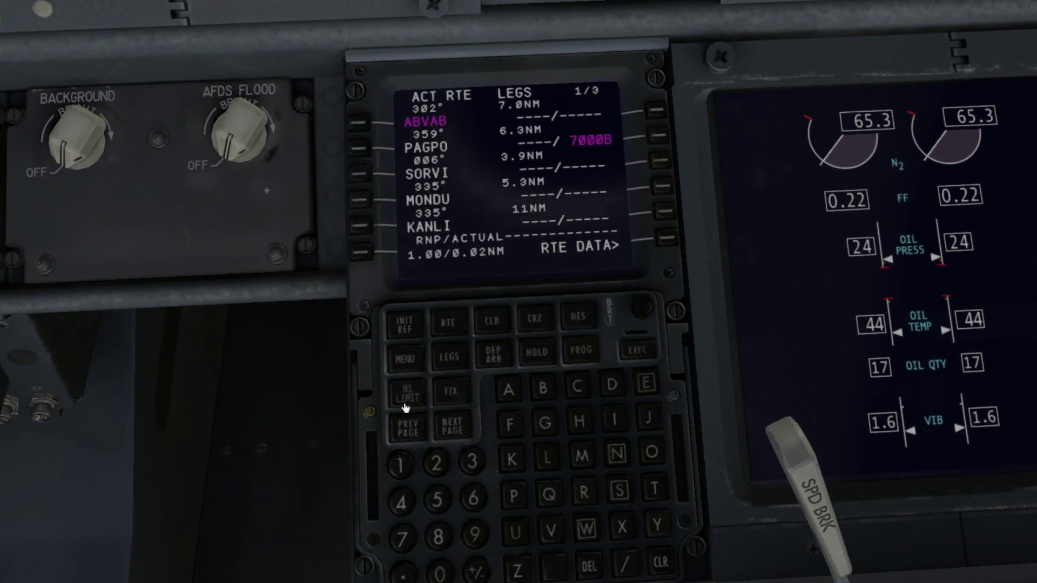
click(362, 228)
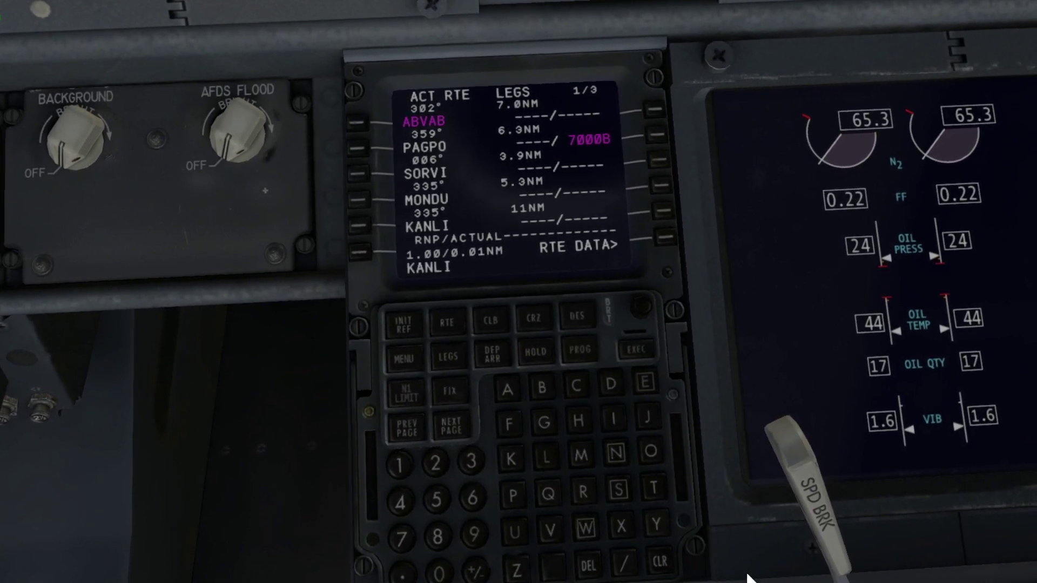
click(657, 556)
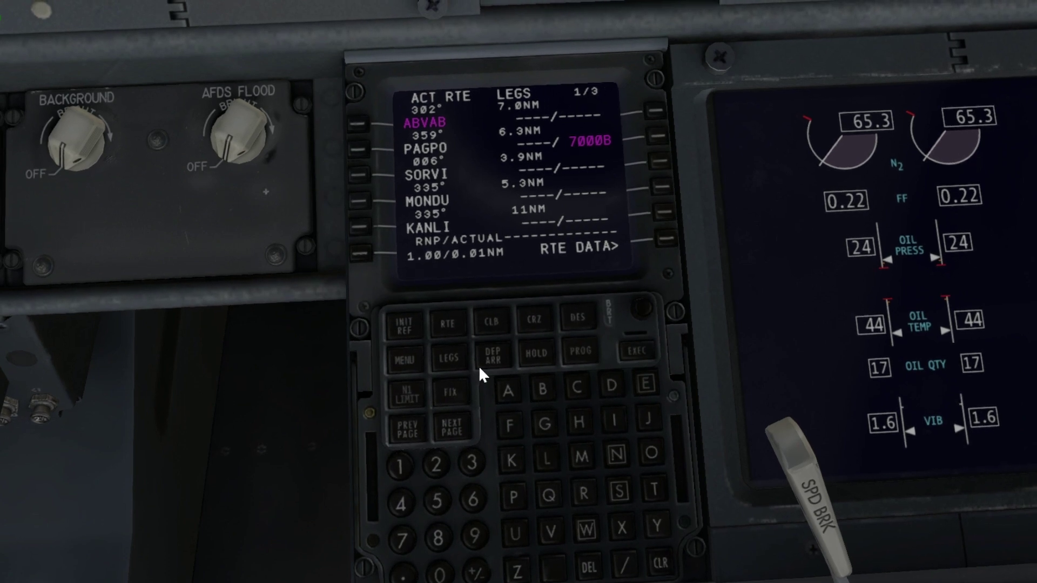
- Insert BIKUS into the empty waypoint box and execute the corrected legs
click(456, 335)
click(458, 427)
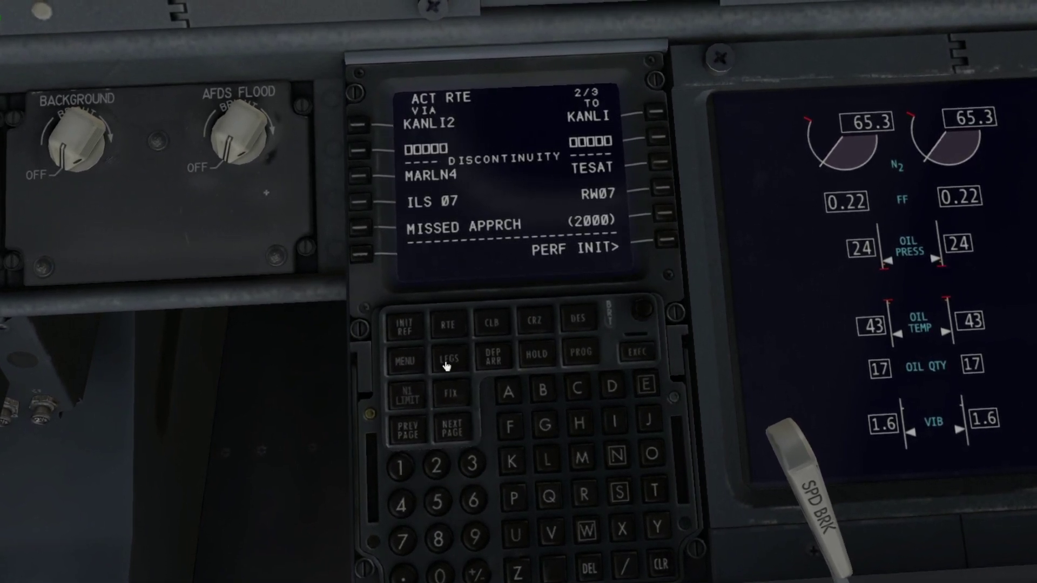
click(446, 366)
click(461, 432)
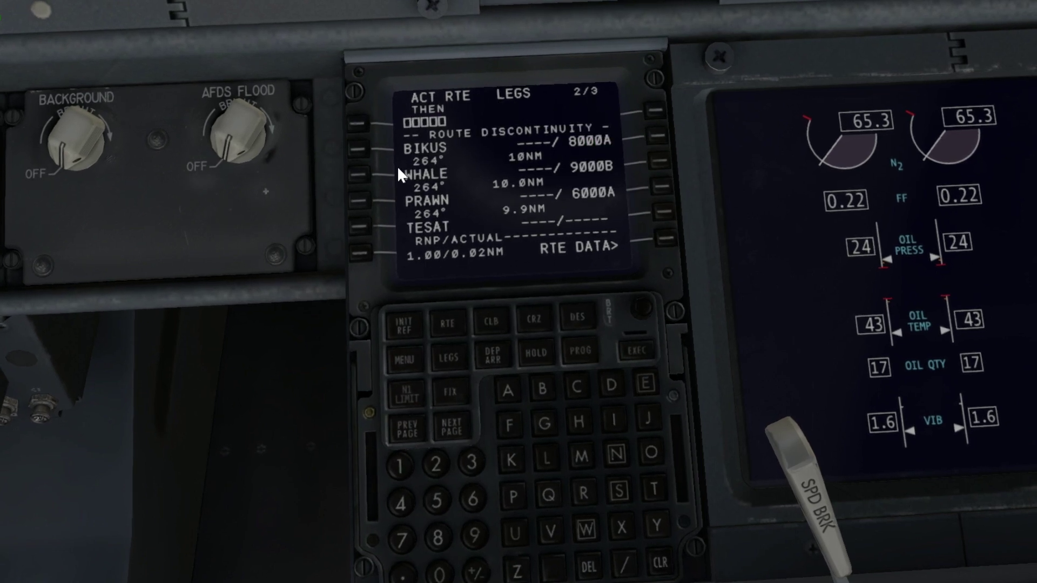
click(359, 152)
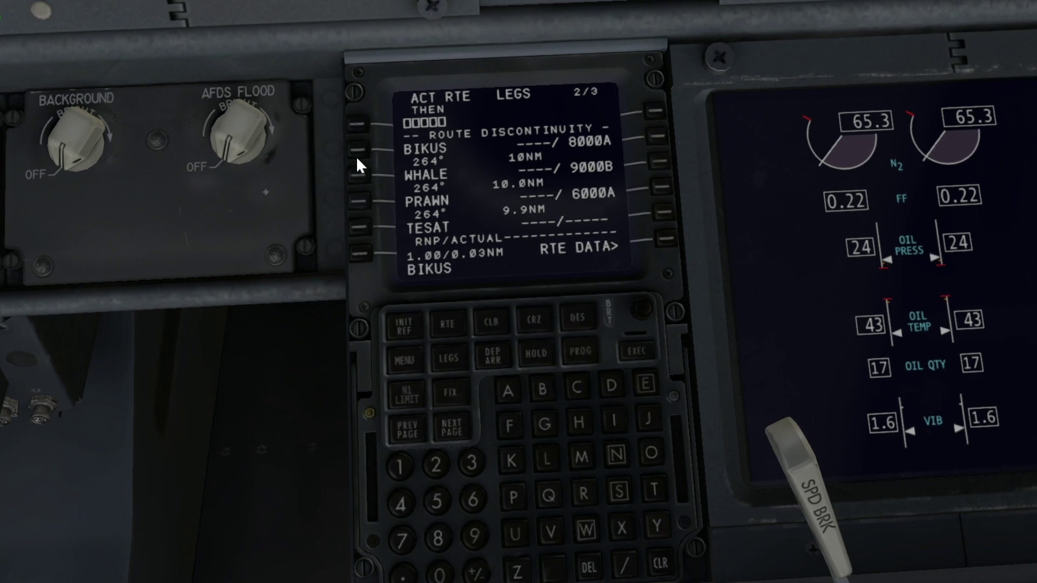
click(355, 122)
click(639, 351)
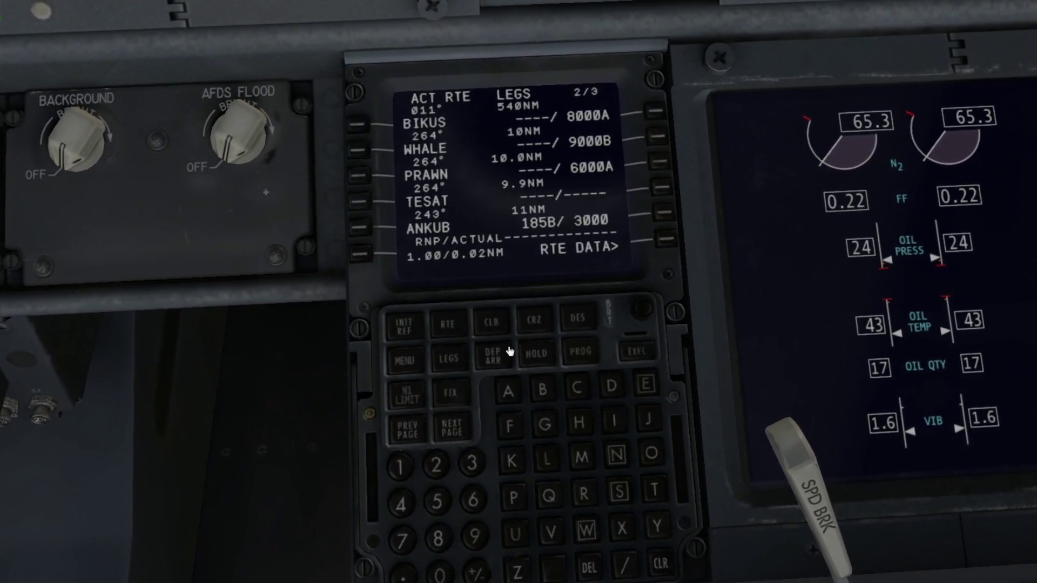
click(411, 430)
click(411, 430)
click(421, 428)
click(421, 428)
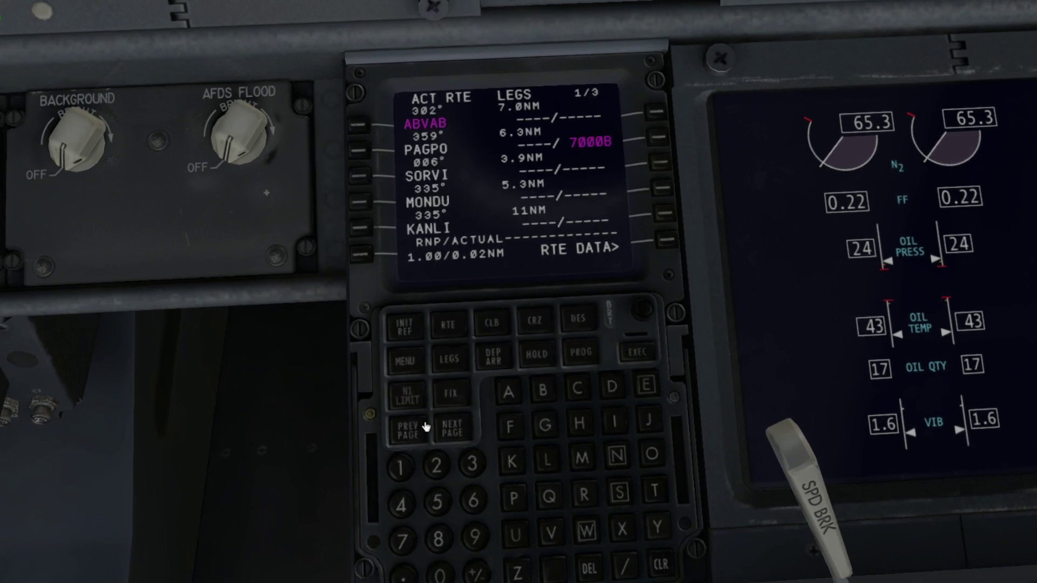